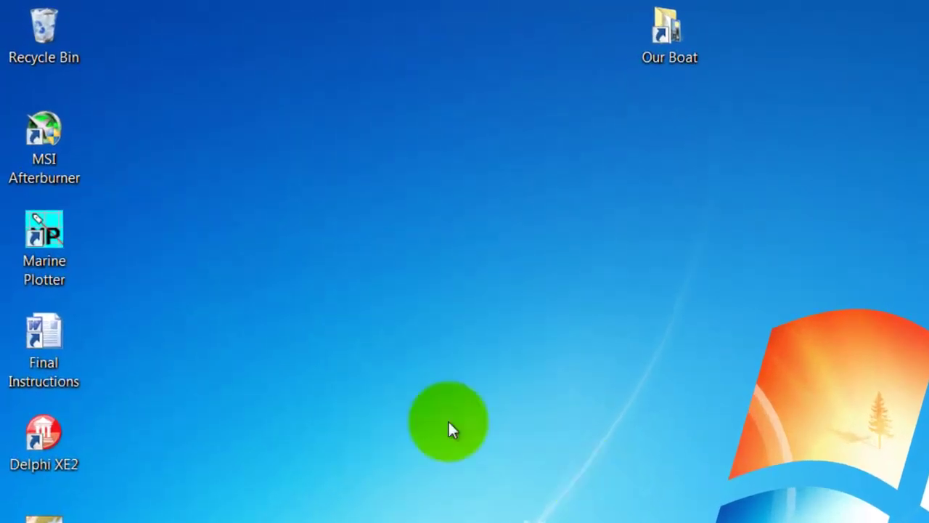
Launch Marine Plotter and open the route file PuertoMadero_BahiaDelSol.route
{"action": "double_click", "coordinate": [50, 238]}
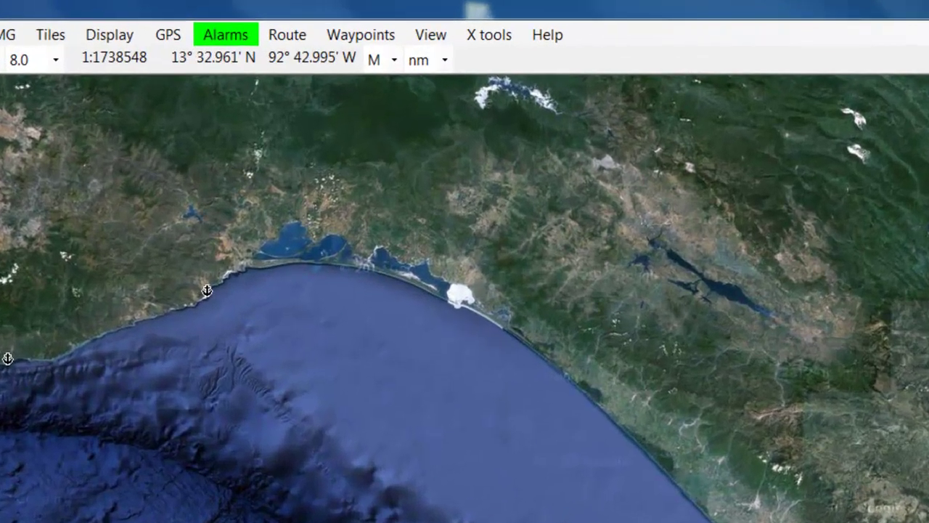
{"action": "left_click", "coordinate": [290, 39]}
{"action": "mouse_move", "coordinate": [302, 110]}
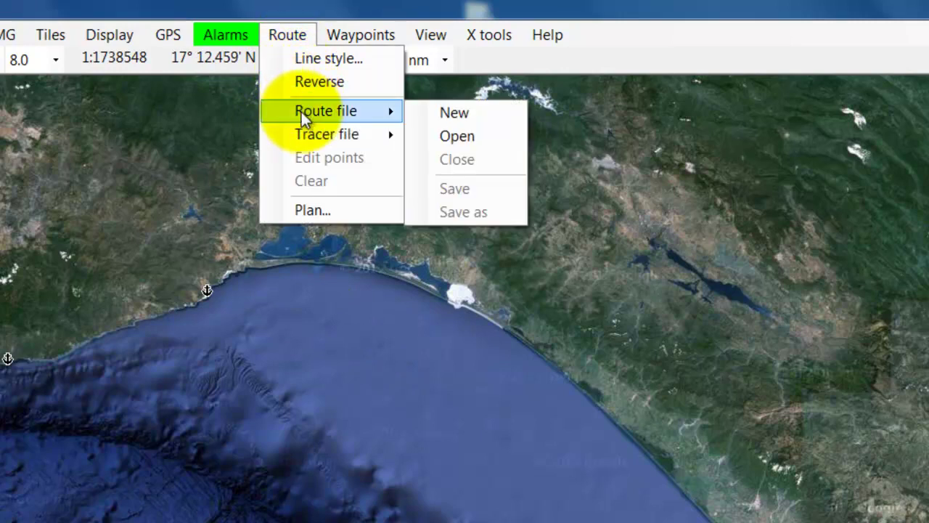
{"action": "left_click", "coordinate": [451, 136]}
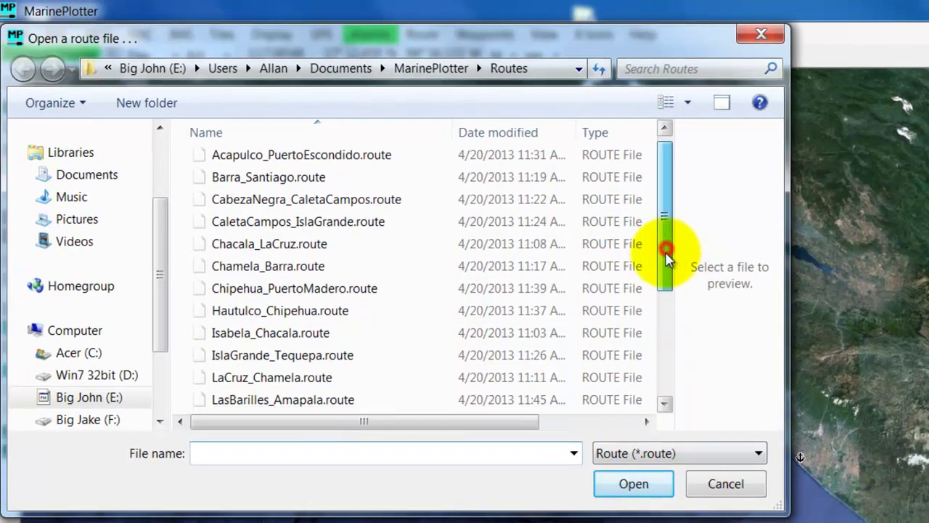
{"action": "left_click_drag", "start_coordinate": [661, 254], "coordinate": [660, 356]}
{"action": "left_click", "coordinate": [340, 367]}
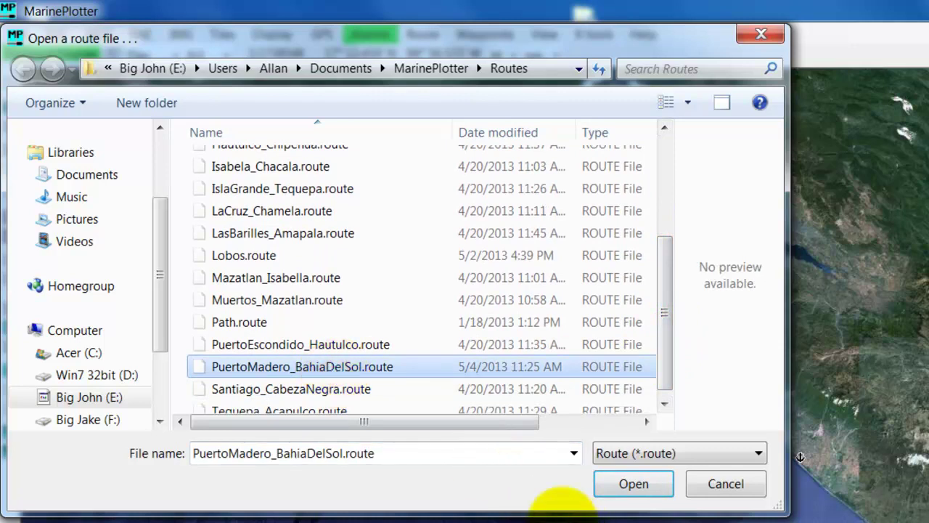
{"action": "left_click", "coordinate": [637, 486]}
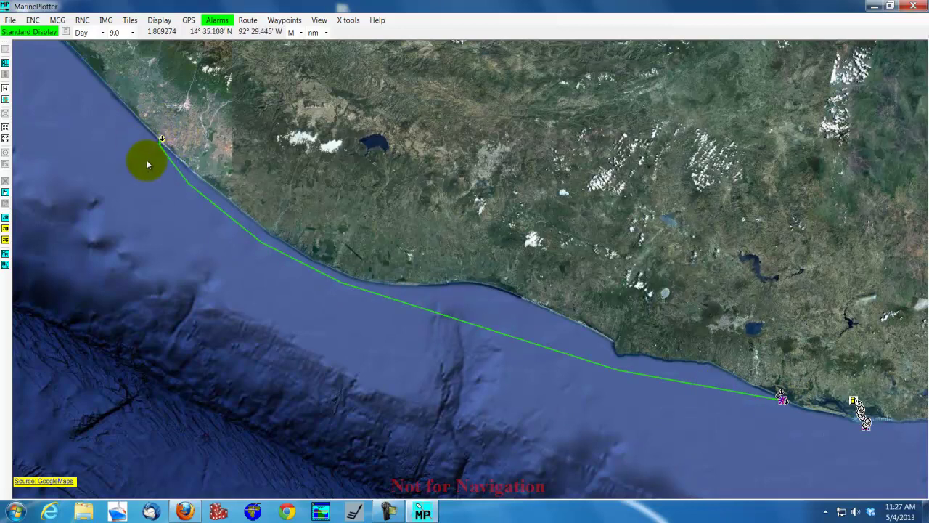
Set the GPS simulation start position in the harbor channel just north of the route's first point, keeping the simulator window clear of the route
{"action": "mouse_move", "coordinate": [787, 400]}
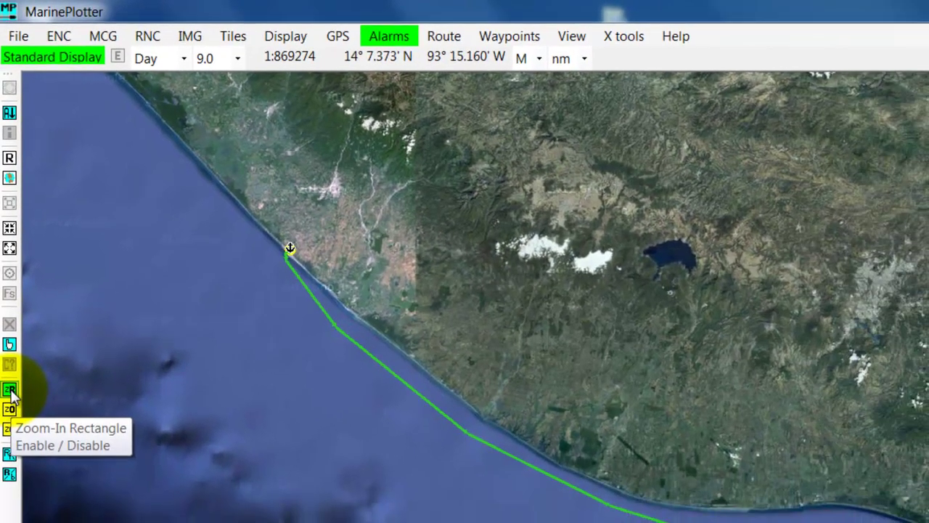
{"action": "left_click", "coordinate": [10, 390]}
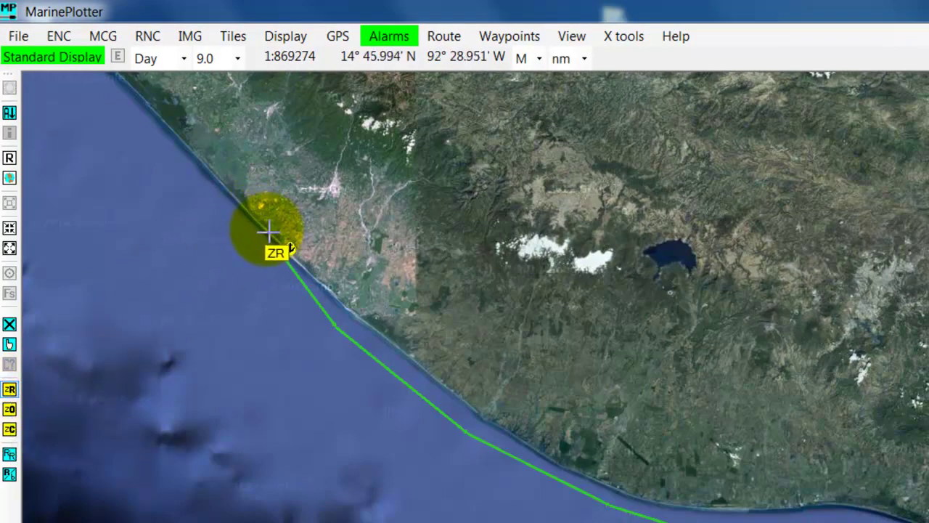
{"action": "left_click_drag", "start_coordinate": [266, 230], "coordinate": [313, 278]}
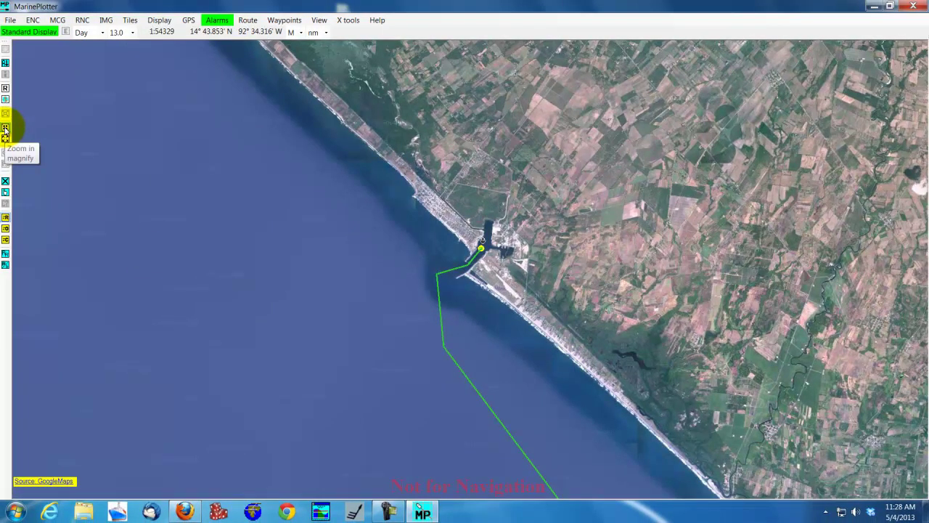
{"action": "left_click", "coordinate": [5, 129]}
{"action": "left_click", "coordinate": [5, 128]}
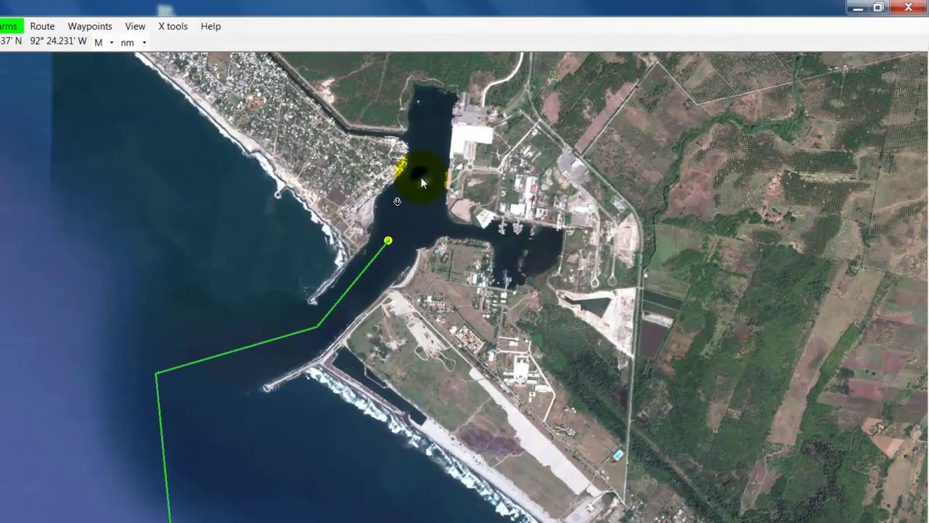
{"action": "right_click", "coordinate": [539, 138]}
{"action": "mouse_move", "coordinate": [454, 380]}
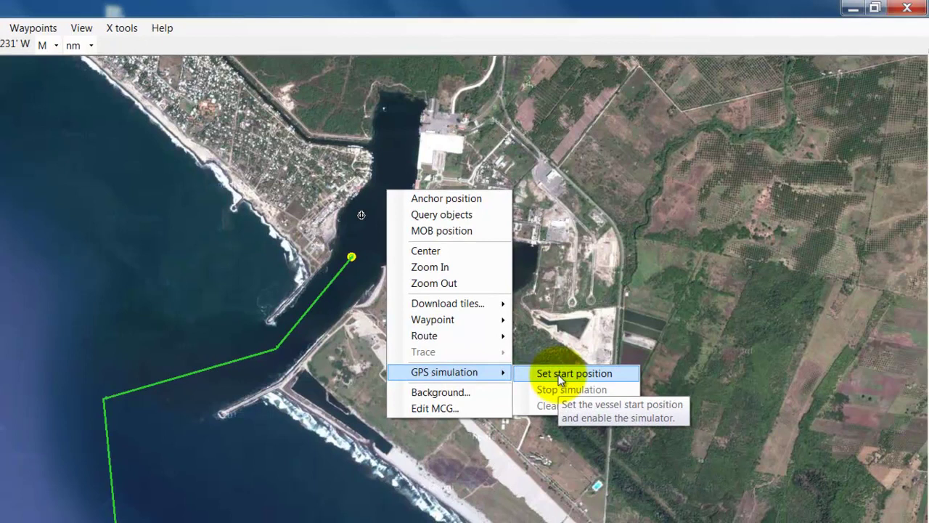
{"action": "left_click", "coordinate": [551, 380]}
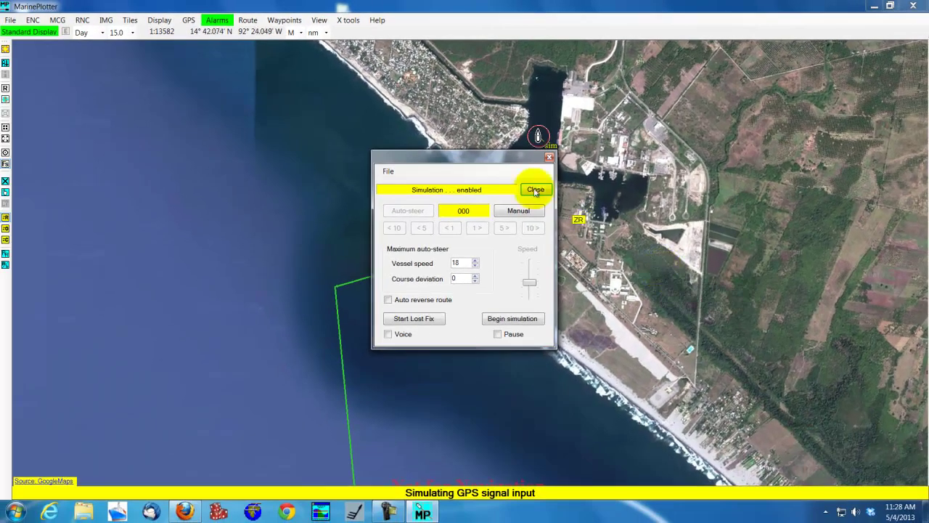
{"action": "left_click_drag", "start_coordinate": [484, 159], "coordinate": [138, 73]}
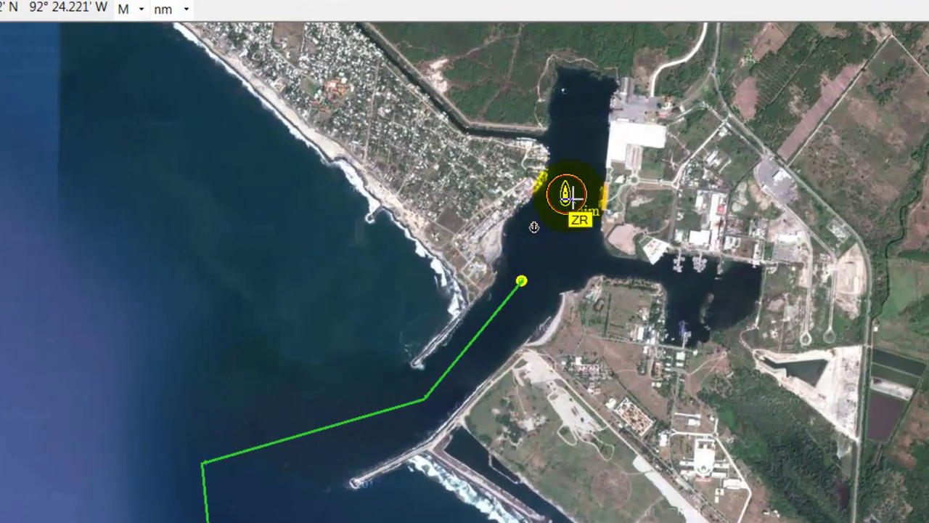
Start following the route from its first point in the harbor and show the GPS navigation bar
{"action": "right_click", "coordinate": [522, 283]}
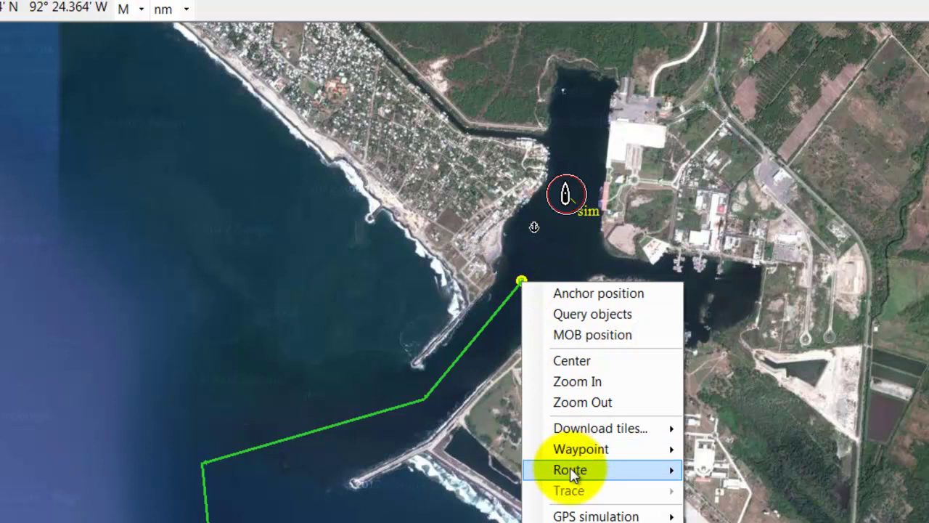
{"action": "mouse_move", "coordinate": [570, 467]}
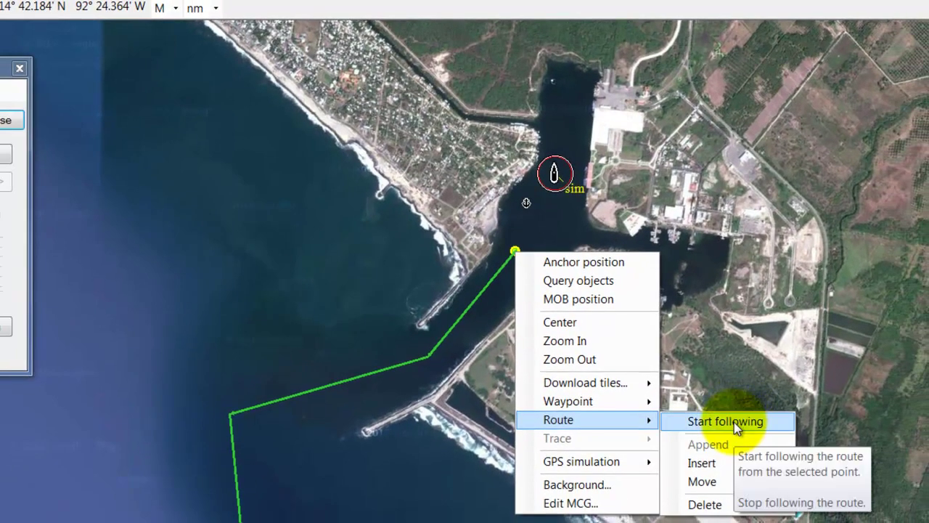
{"action": "left_click", "coordinate": [734, 422]}
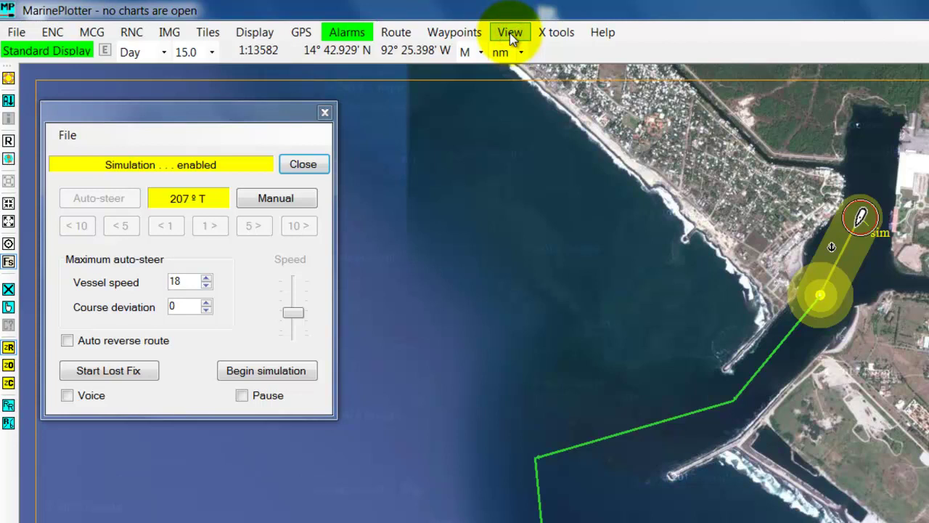
{"action": "left_click", "coordinate": [509, 33]}
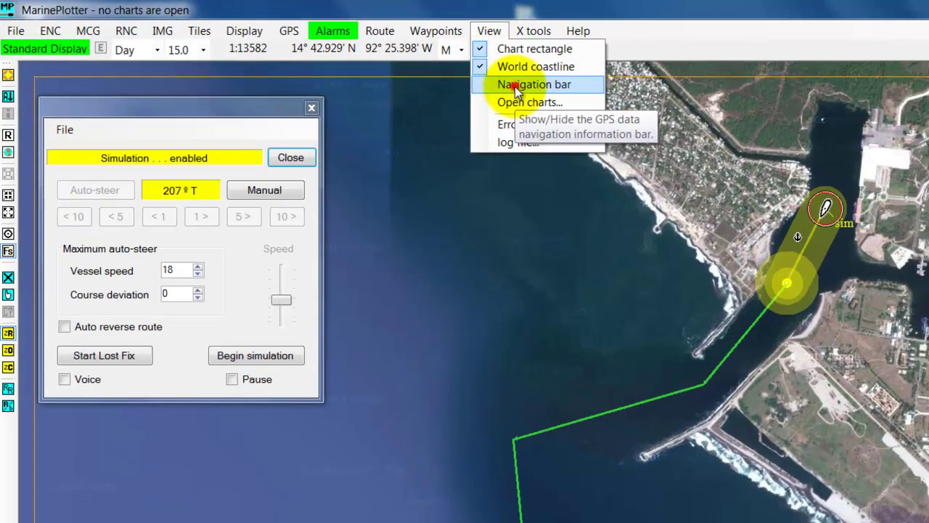
{"action": "left_click", "coordinate": [514, 86]}
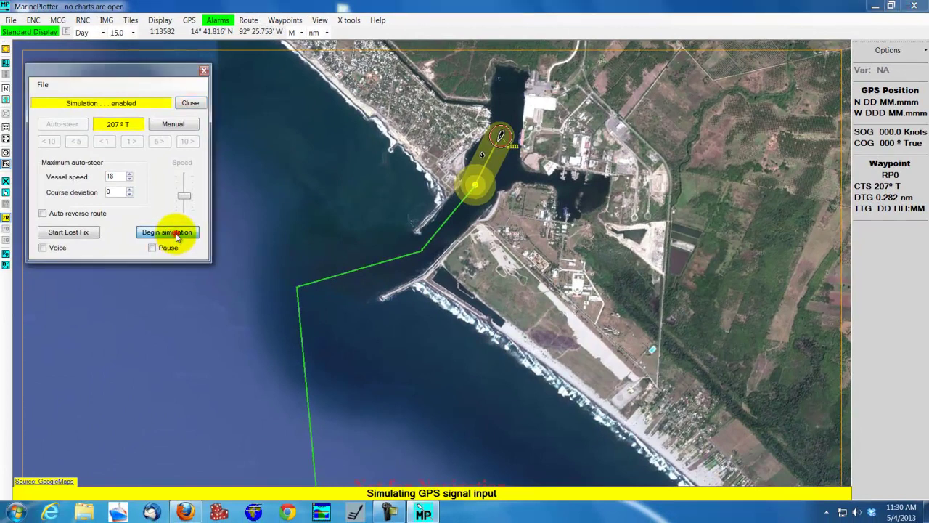
Begin the simulation and silence the waypoint arrival and steering alarms
{"action": "left_click", "coordinate": [177, 232]}
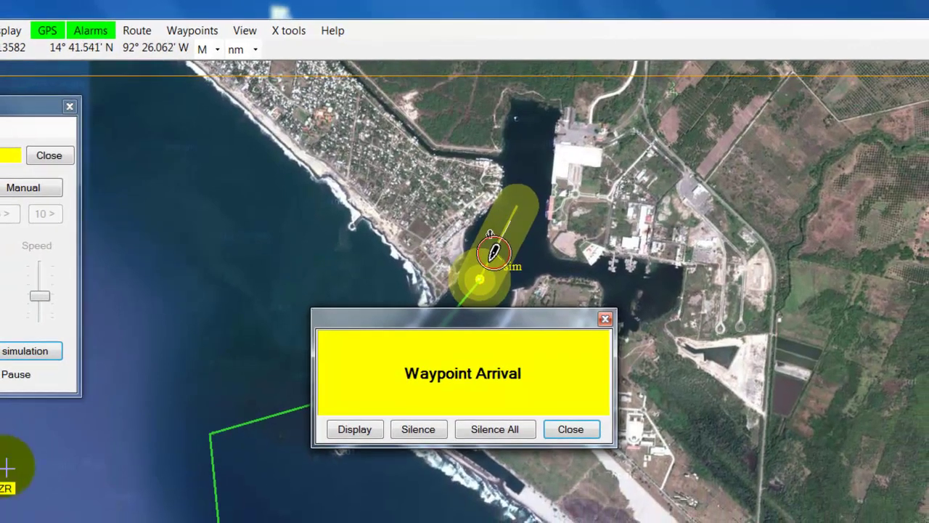
{"action": "left_click", "coordinate": [430, 432]}
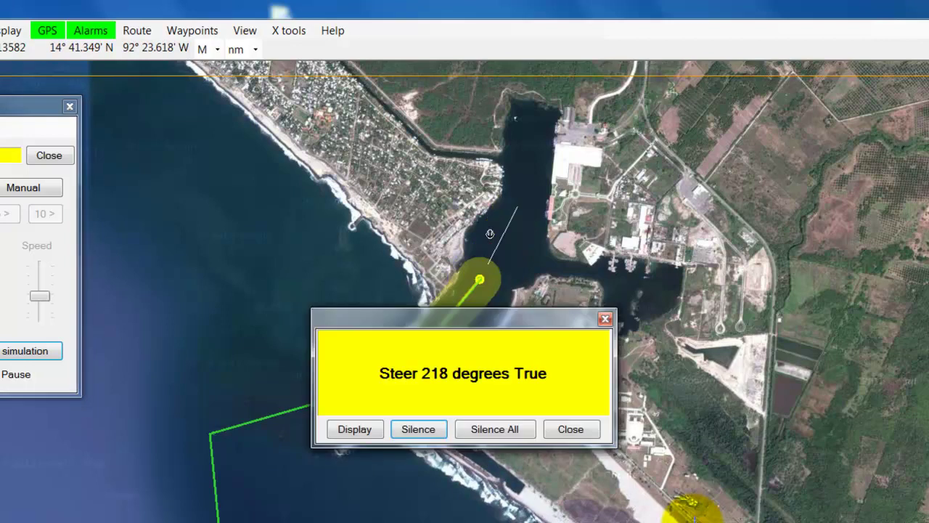
{"action": "left_click", "coordinate": [418, 429]}
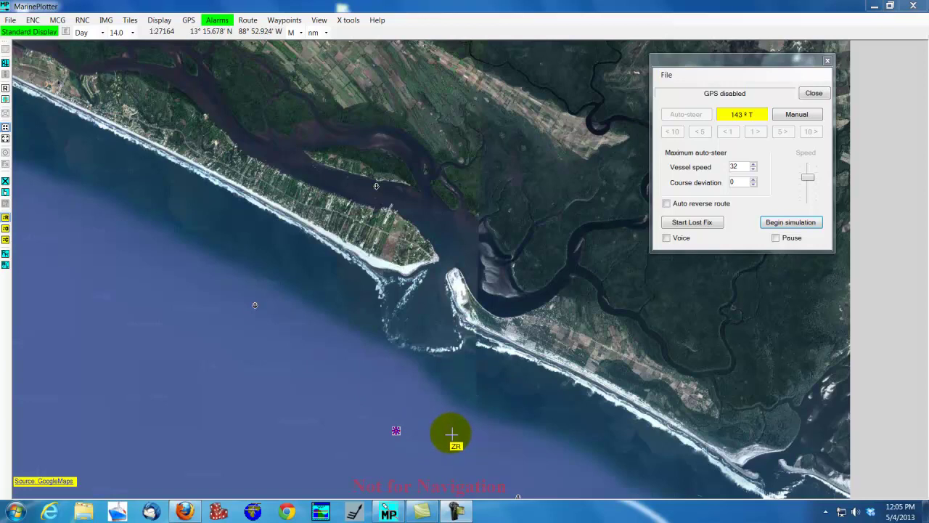
Set a GPS simulation start position offshore, east of the asterisk waypoint off the inlet, at about 13° 15.7' N, 88° 52.9' W
{"action": "right_click", "coordinate": [451, 434]}
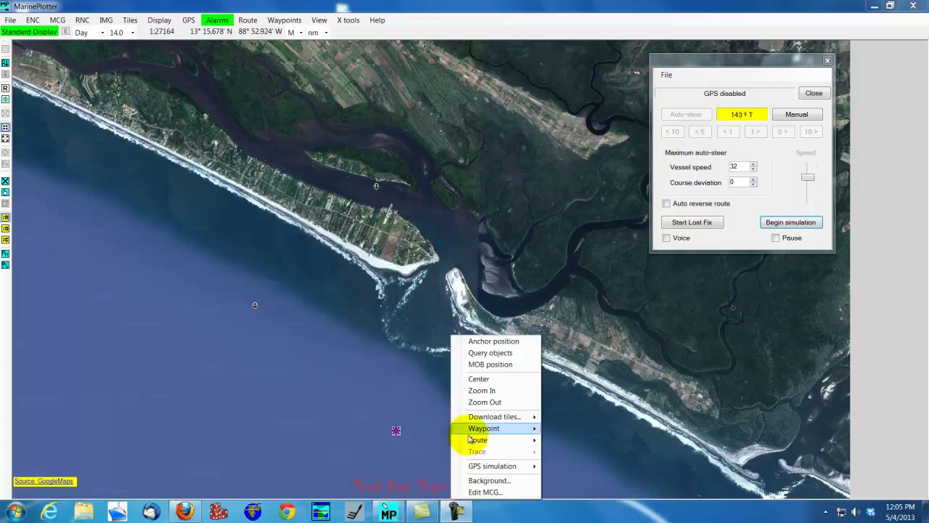
{"action": "mouse_move", "coordinate": [478, 439]}
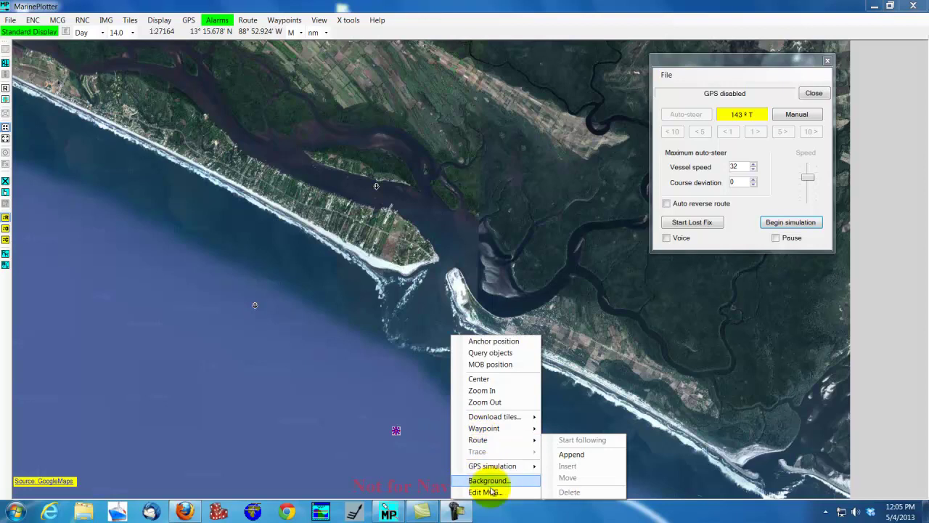
{"action": "mouse_move", "coordinate": [501, 471]}
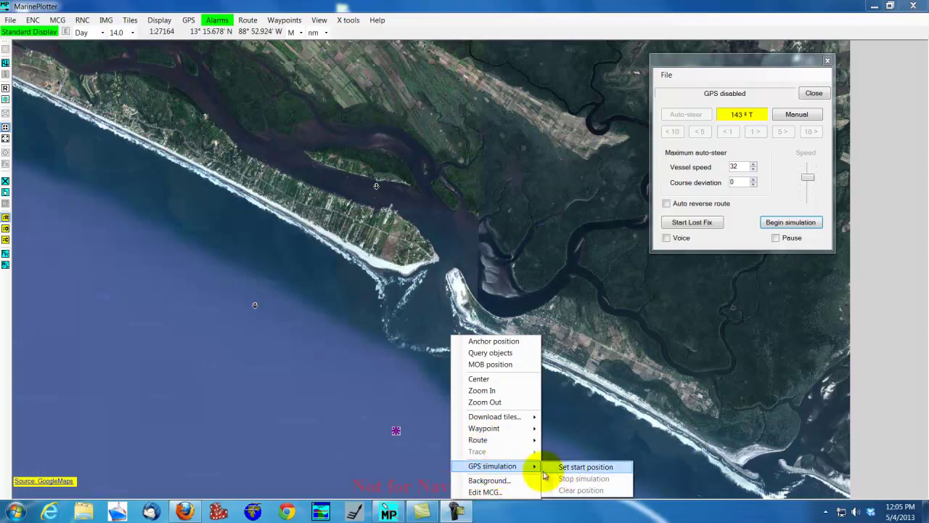
{"action": "left_click", "coordinate": [571, 471]}
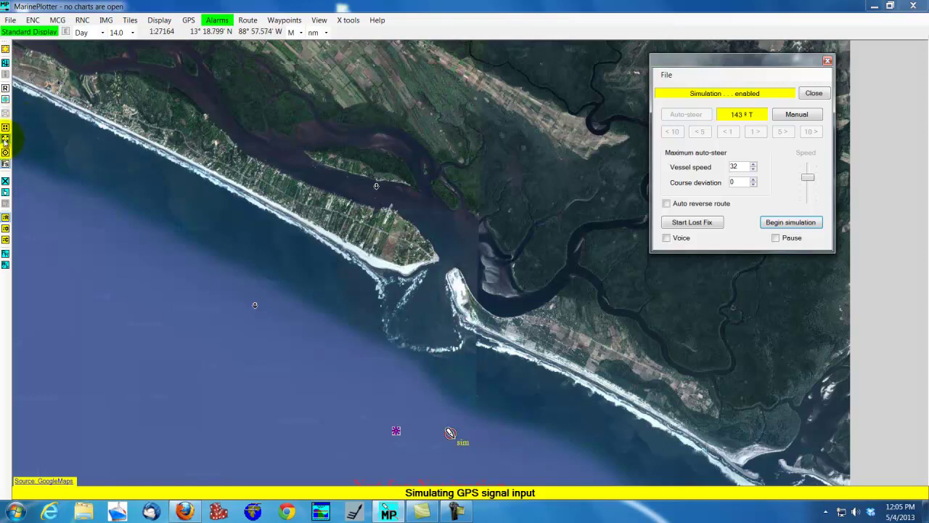
Add an asterisk-symbol waypoint at sea, south of the markers leading out of the eastern estuary, at about 13.067, -88.417
{"action": "left_click", "coordinate": [5, 139]}
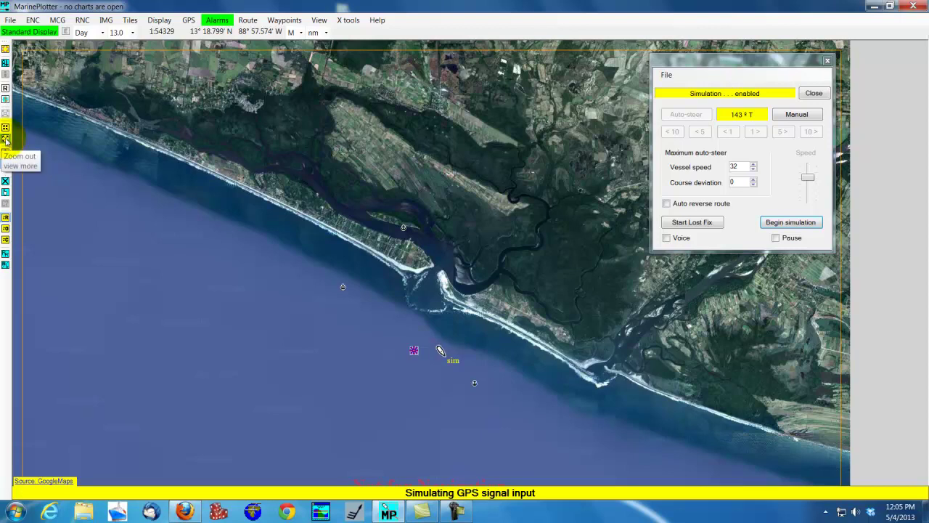
{"action": "left_click", "coordinate": [5, 140]}
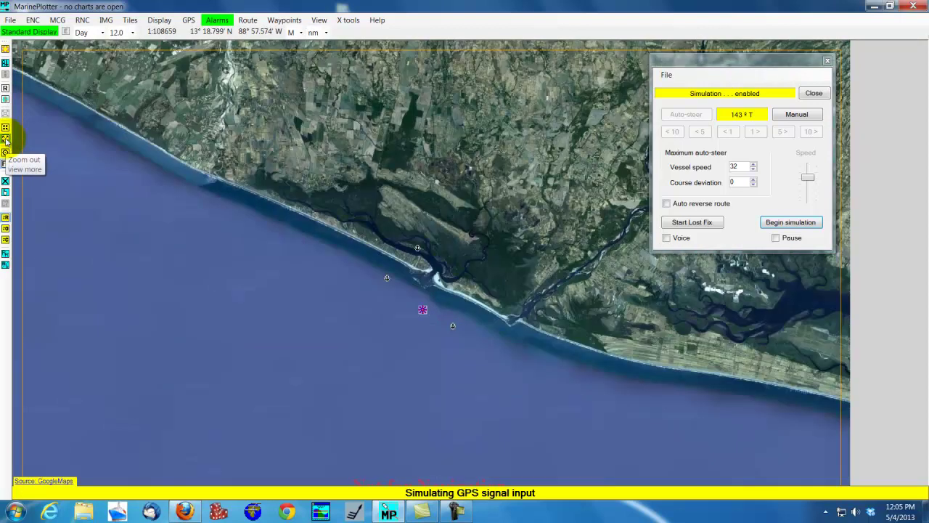
{"action": "left_click", "coordinate": [5, 139]}
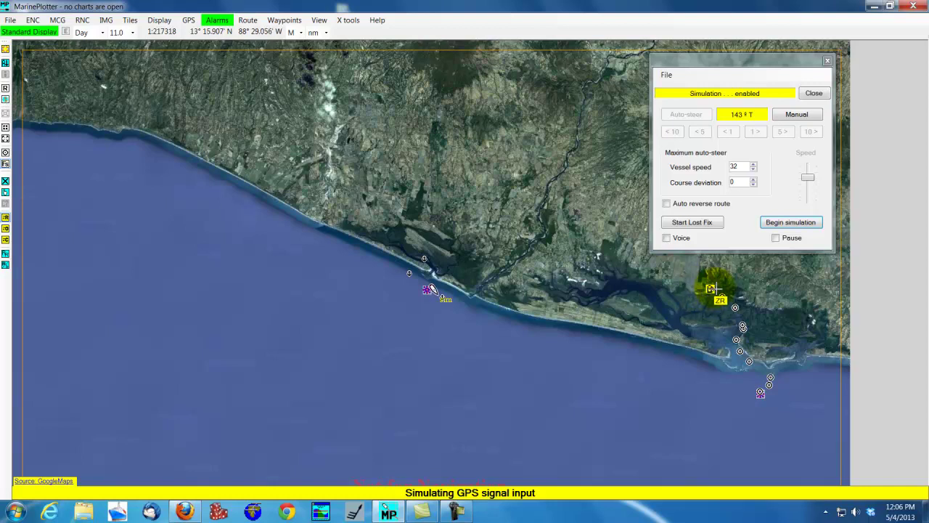
{"action": "right_click", "coordinate": [761, 430]}
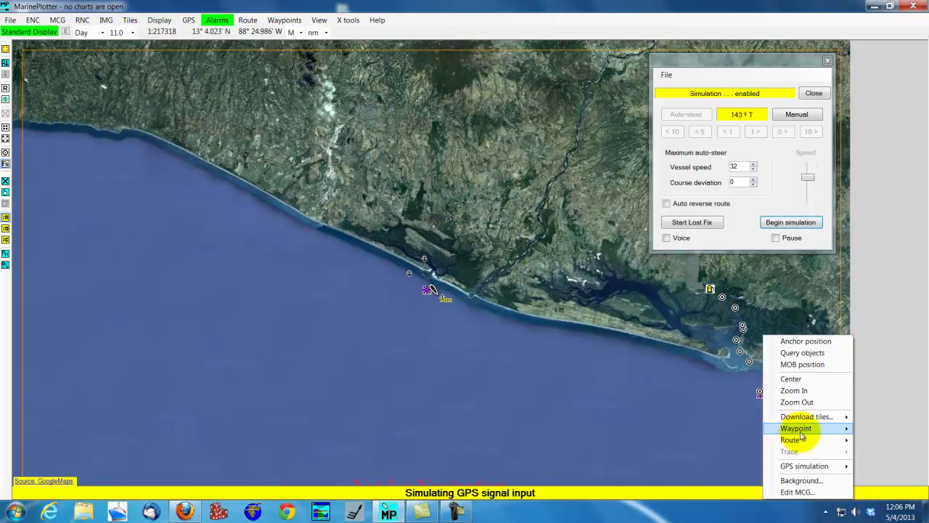
{"action": "mouse_move", "coordinate": [803, 434]}
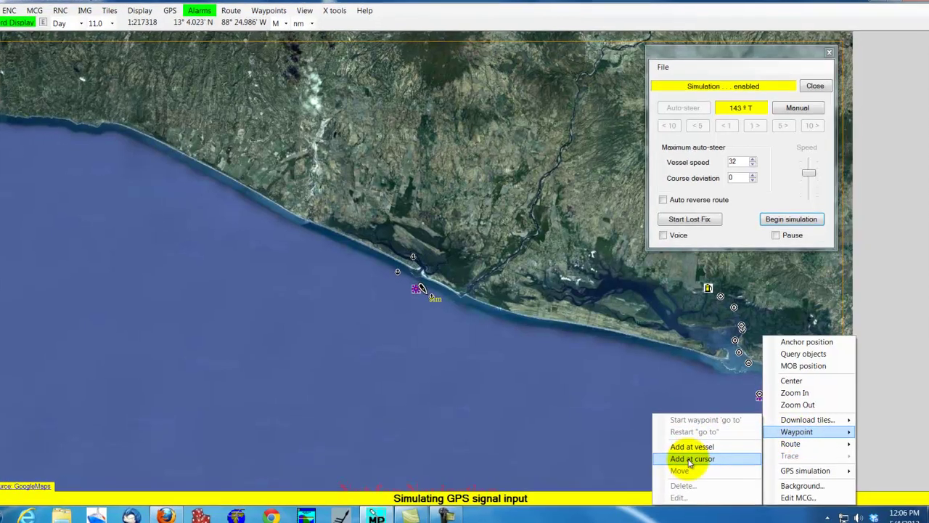
{"action": "left_click", "coordinate": [693, 454]}
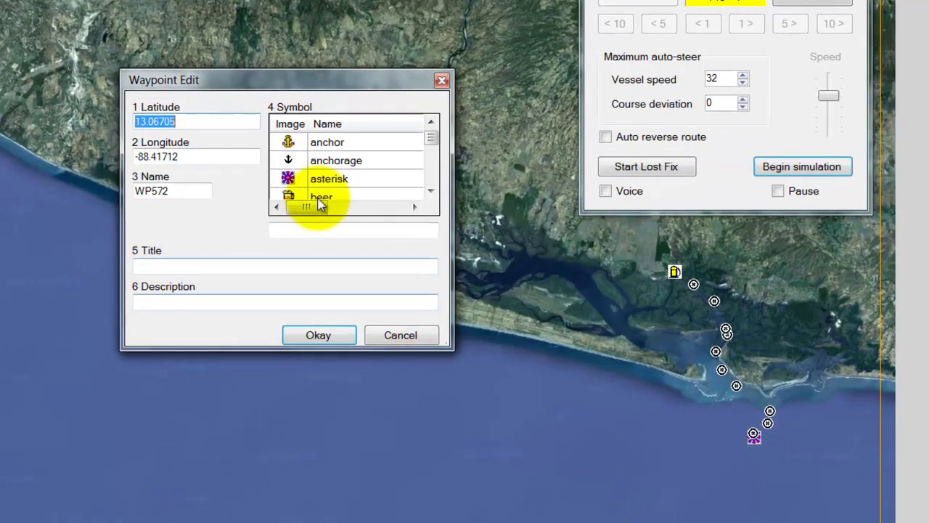
{"action": "left_click_drag", "start_coordinate": [249, 84], "coordinate": [214, 96]}
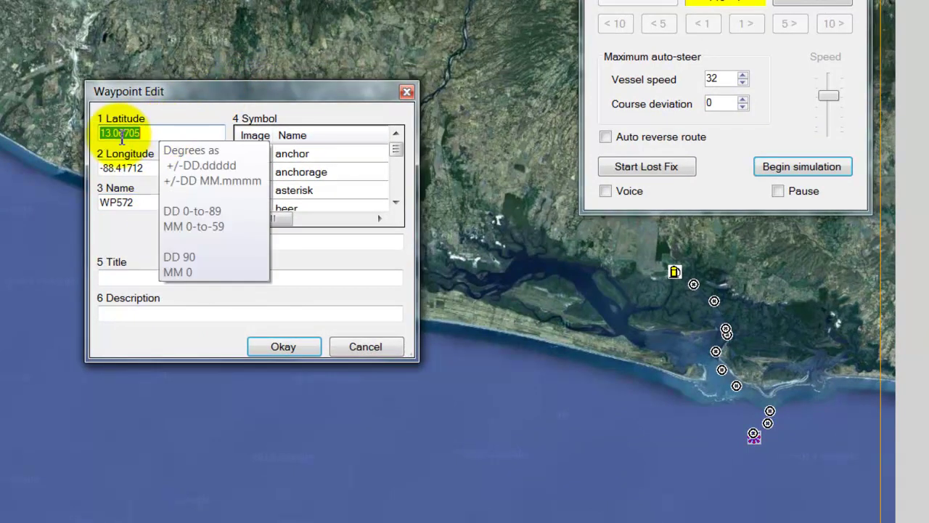
{"action": "mouse_move", "coordinate": [152, 171]}
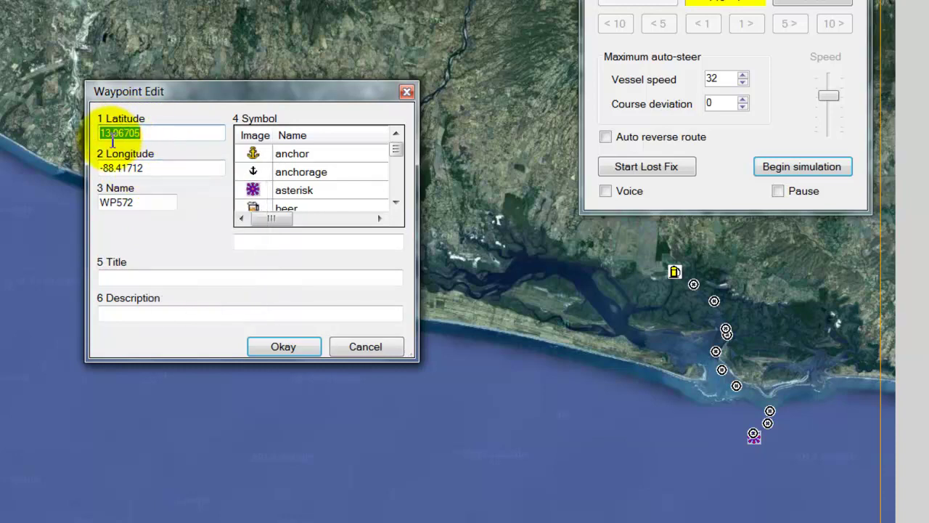
{"action": "mouse_move", "coordinate": [129, 136]}
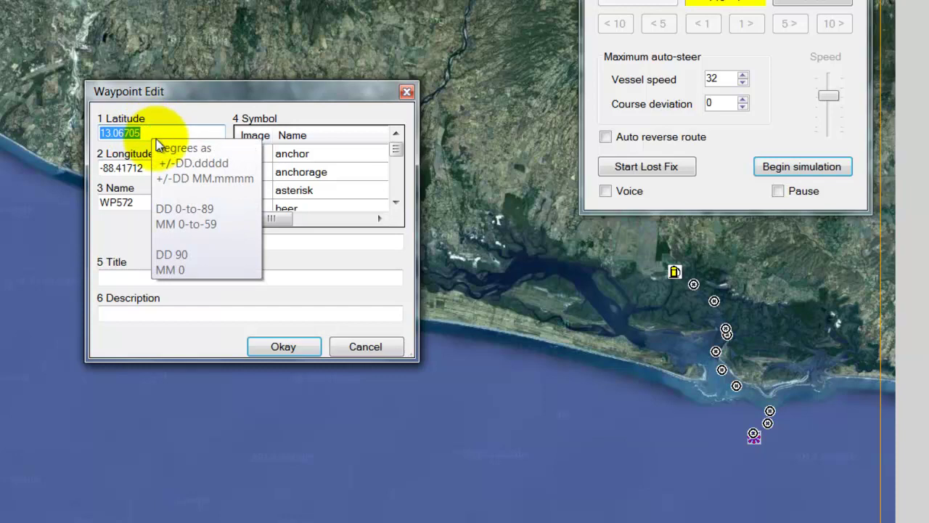
{"action": "left_click", "coordinate": [334, 193]}
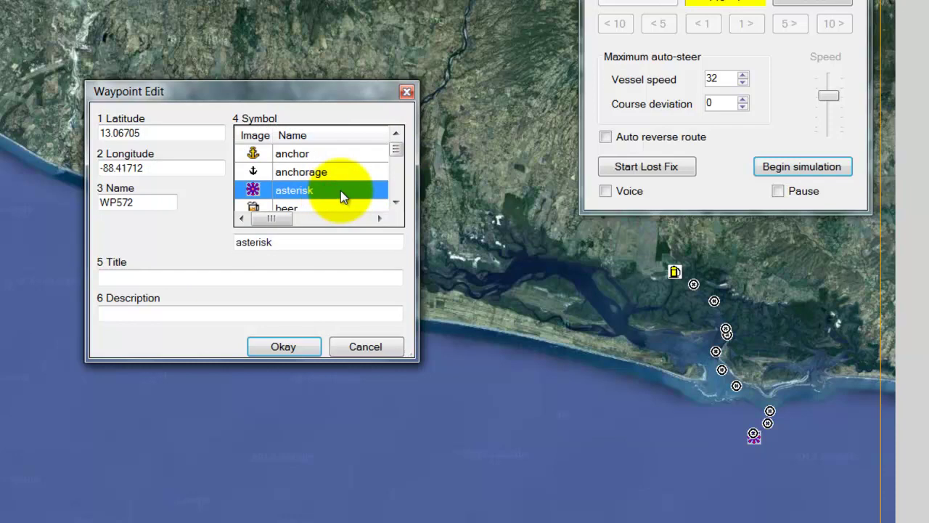
{"action": "left_click", "coordinate": [276, 347]}
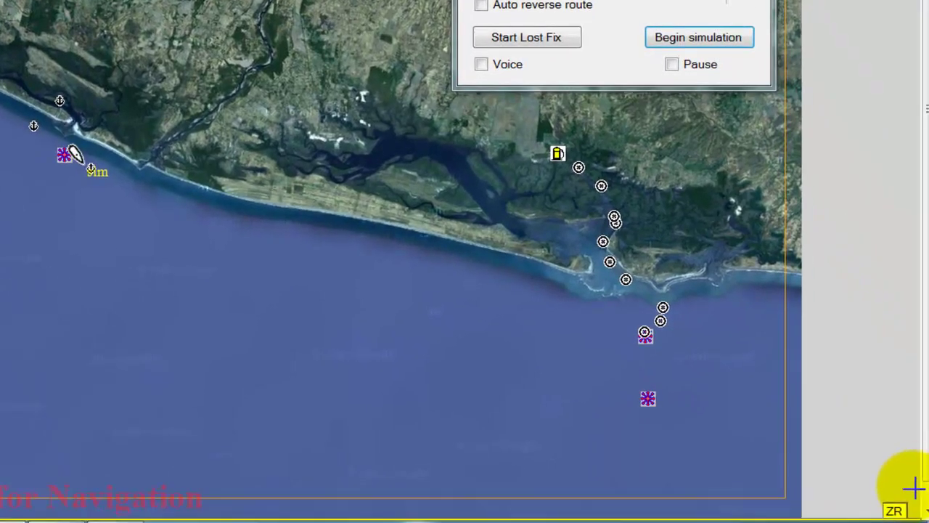
Start a waypoint 'go to' toward the southernmost asterisk waypoint off the eastern estuary and begin the simulation
{"action": "right_click", "coordinate": [648, 400]}
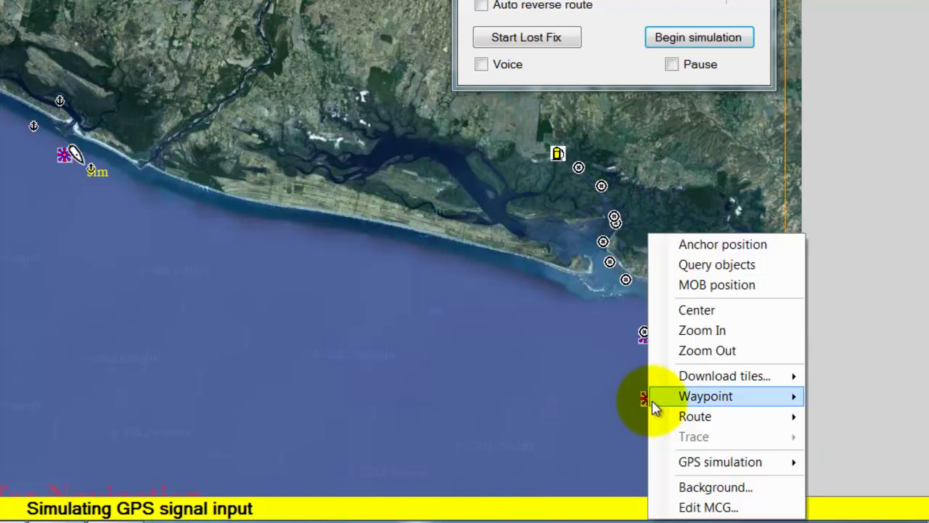
{"action": "mouse_move", "coordinate": [693, 407]}
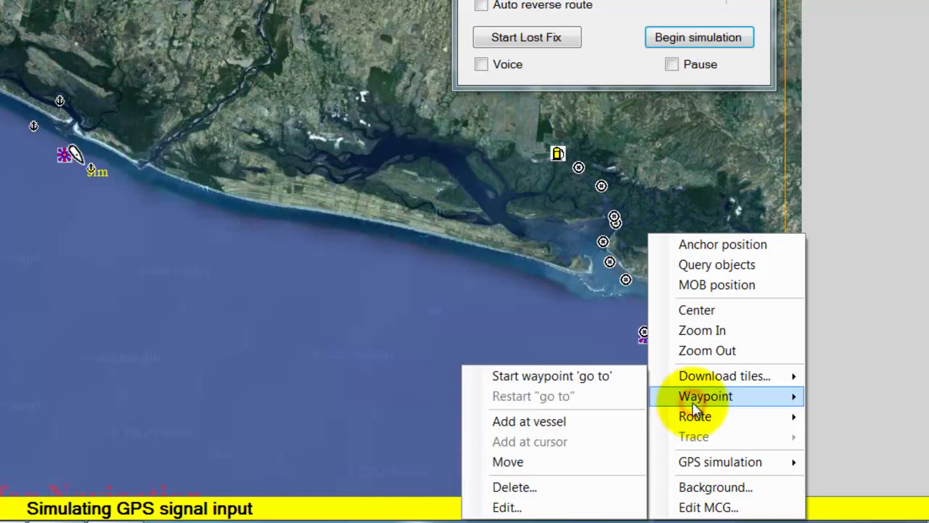
{"action": "left_click", "coordinate": [603, 376]}
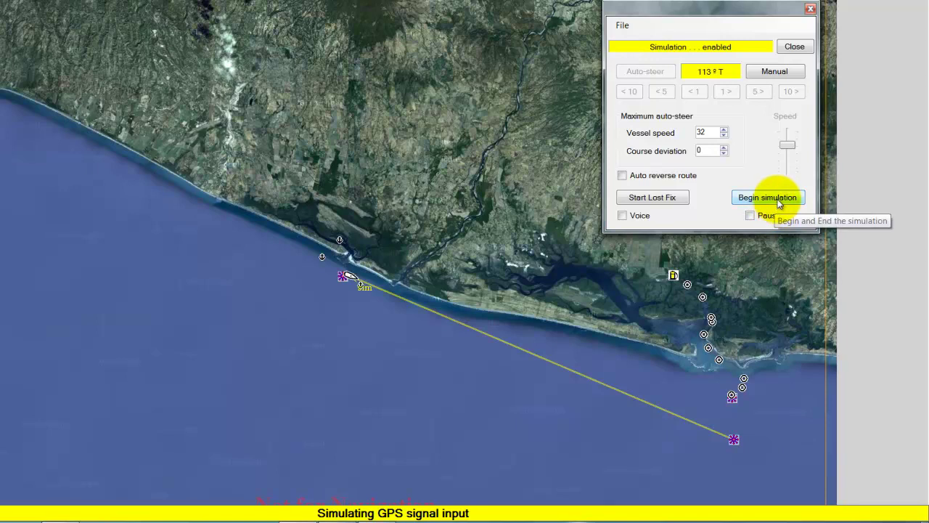
{"action": "left_click", "coordinate": [779, 204]}
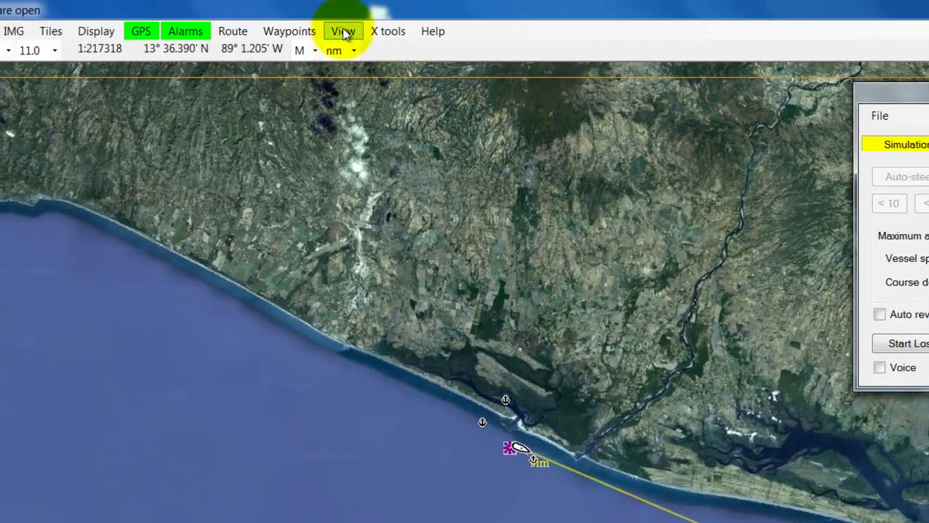
Show the navigation bar and zoom the map to a rectangle around the simulated vessel and the nearby inlet
{"action": "left_click", "coordinate": [343, 31]}
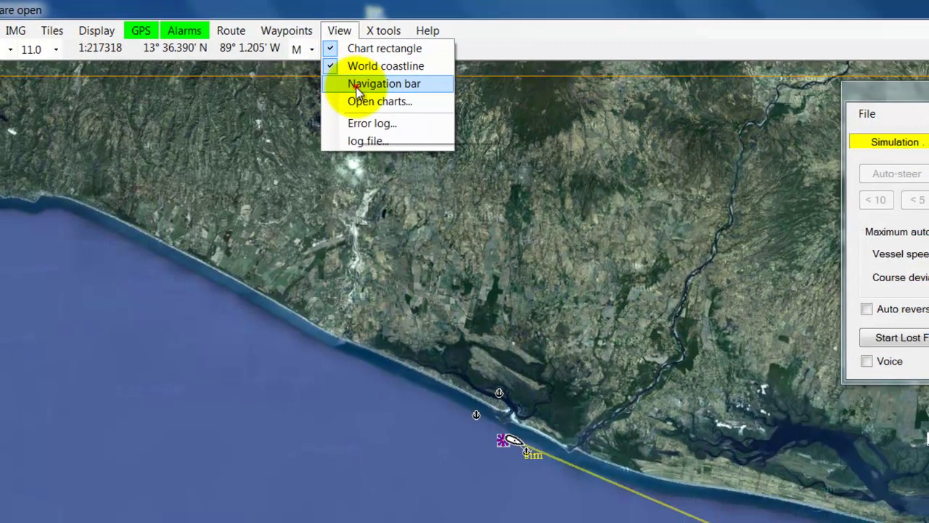
{"action": "left_click", "coordinate": [356, 83]}
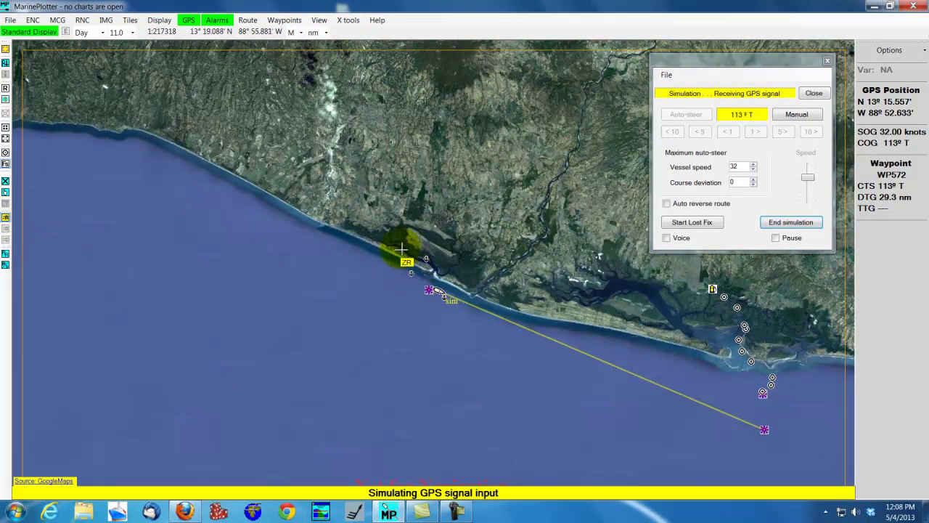
{"action": "left_click_drag", "start_coordinate": [399, 248], "coordinate": [513, 350]}
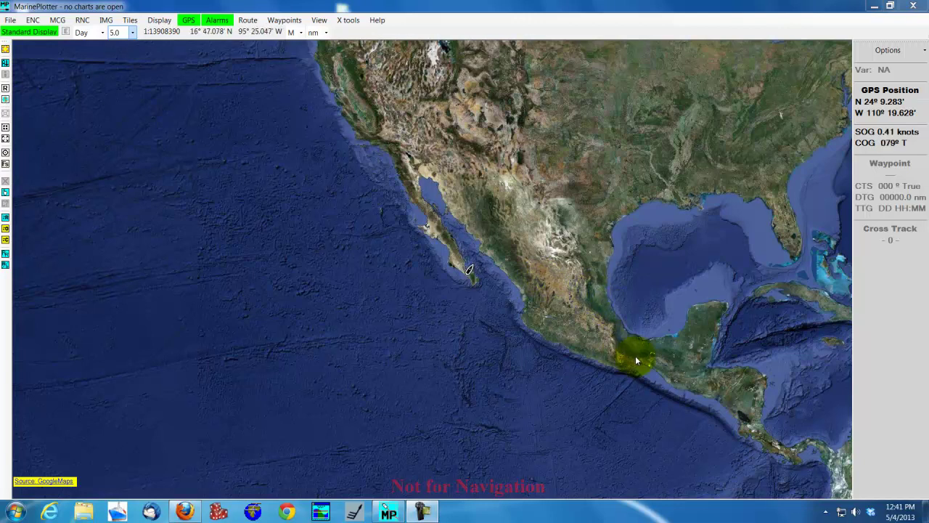
Examine the vessel's details and its surroundings in Baja California, setting the plot magnification to 14.0 and then zooming in to 17.0
{"action": "mouse_move", "coordinate": [468, 266]}
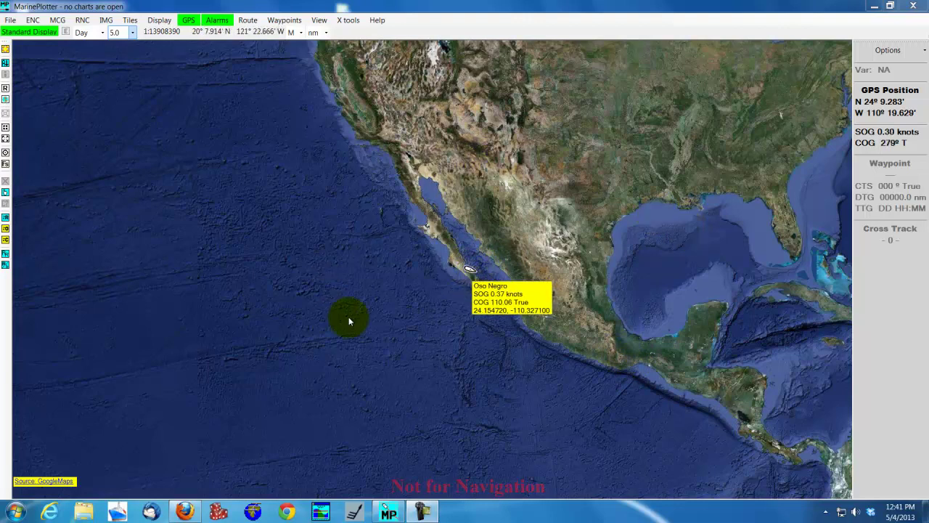
{"action": "left_click", "coordinate": [373, 294]}
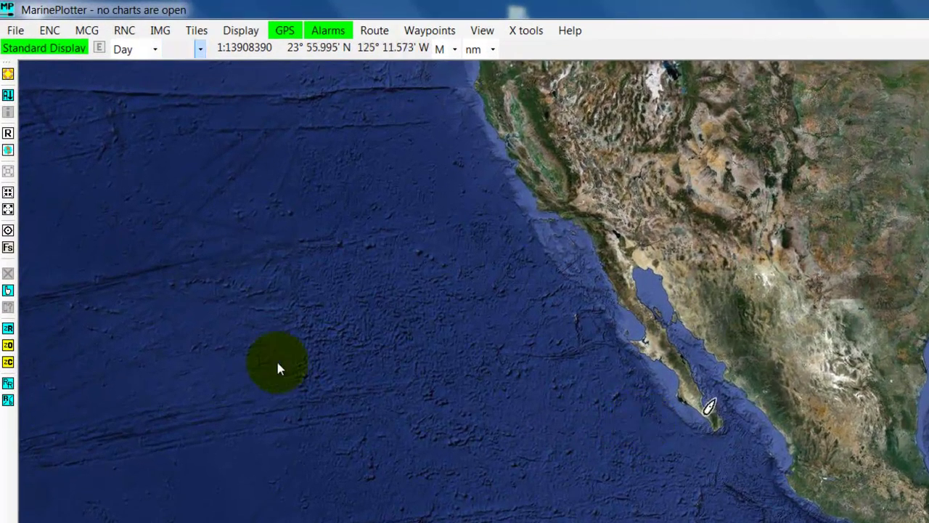
{"action": "mouse_move", "coordinate": [201, 52]}
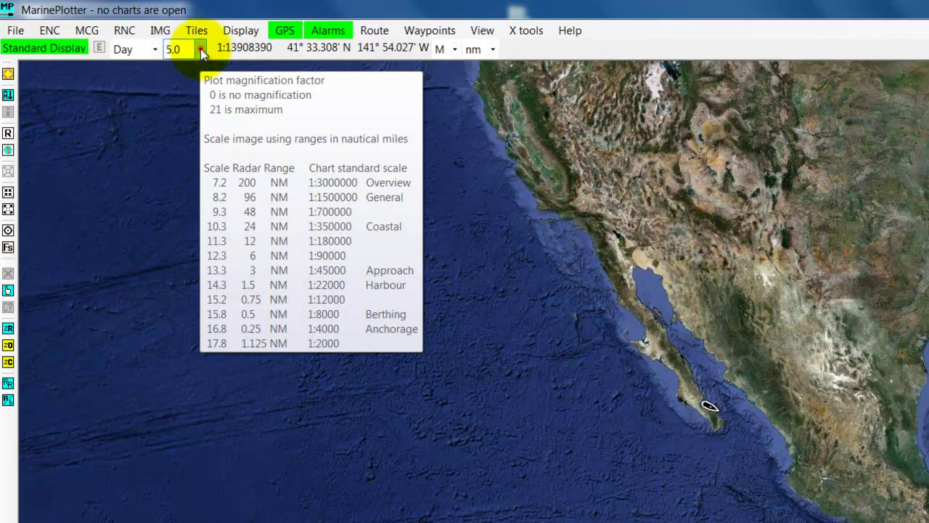
{"action": "left_click", "coordinate": [200, 48]}
{"action": "left_click", "coordinate": [182, 274]}
{"action": "left_click", "coordinate": [182, 274]}
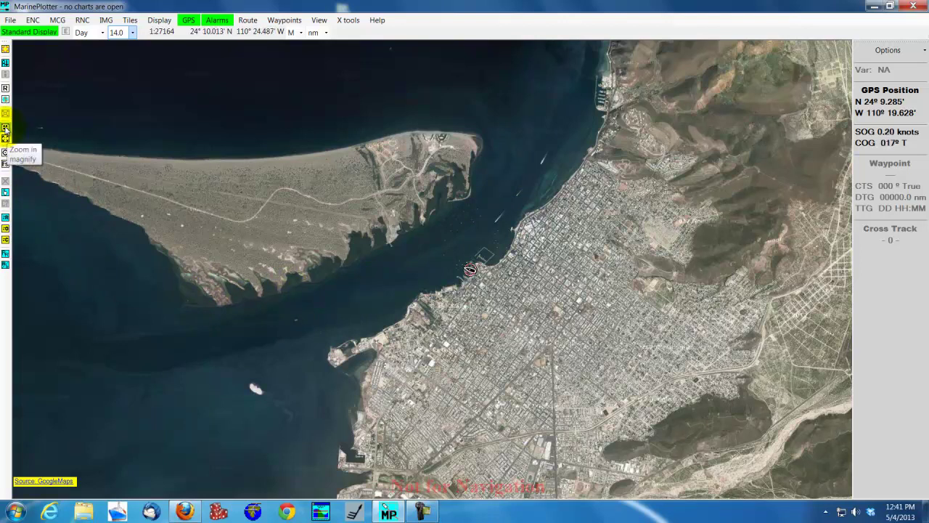
{"action": "left_click", "coordinate": [5, 129]}
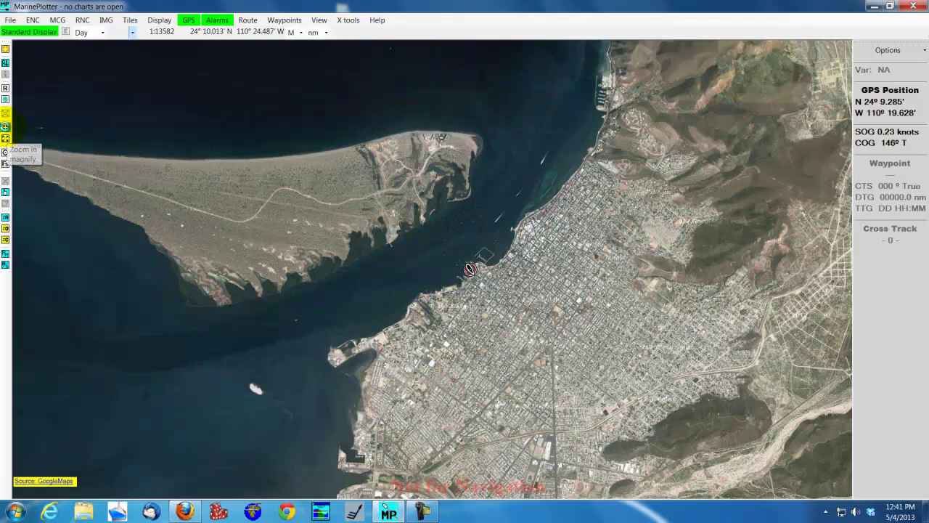
{"action": "left_click", "coordinate": [5, 129]}
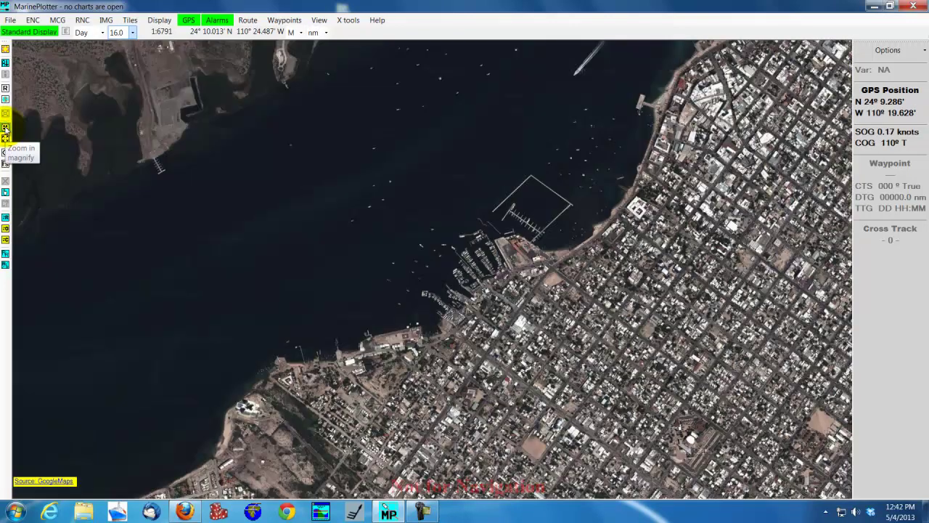
{"action": "left_click", "coordinate": [5, 128]}
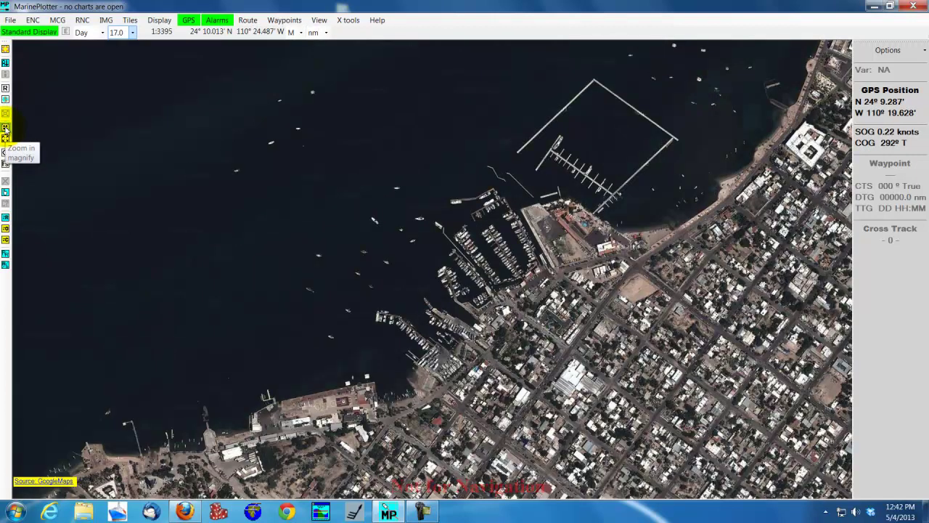